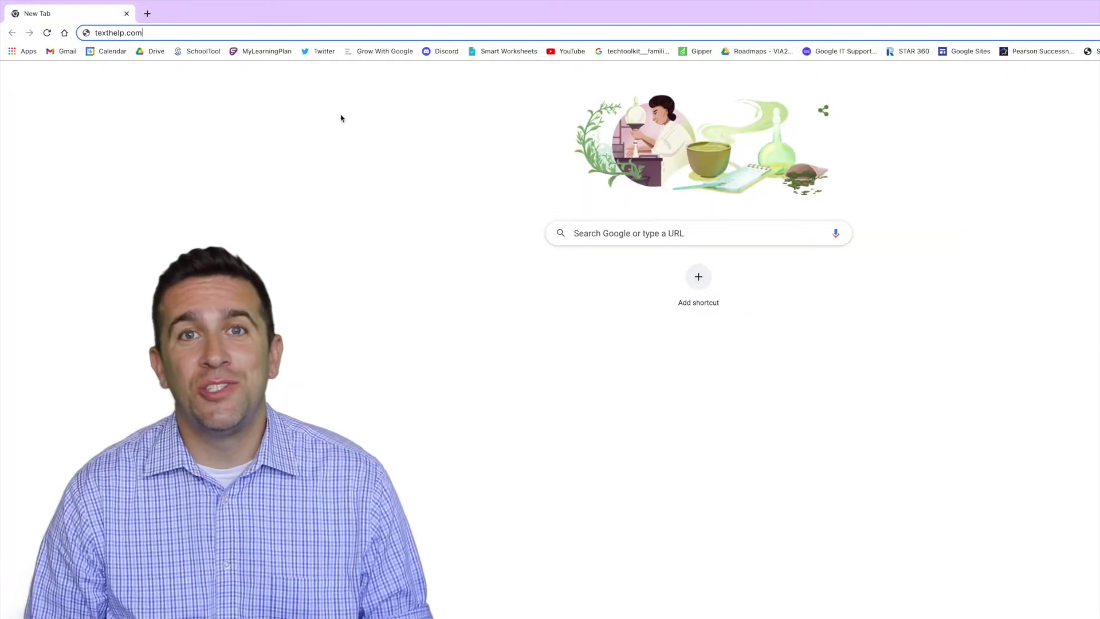
Step: Search Google for 'read and write free for teachers'
click(628, 231)
text(read )
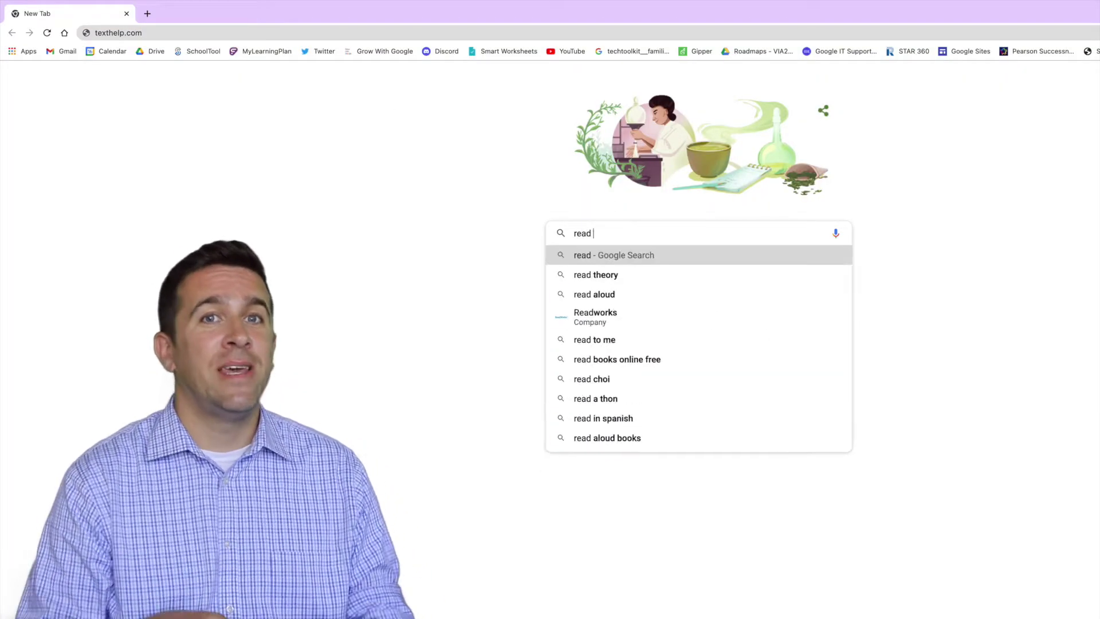
text(and write free f)
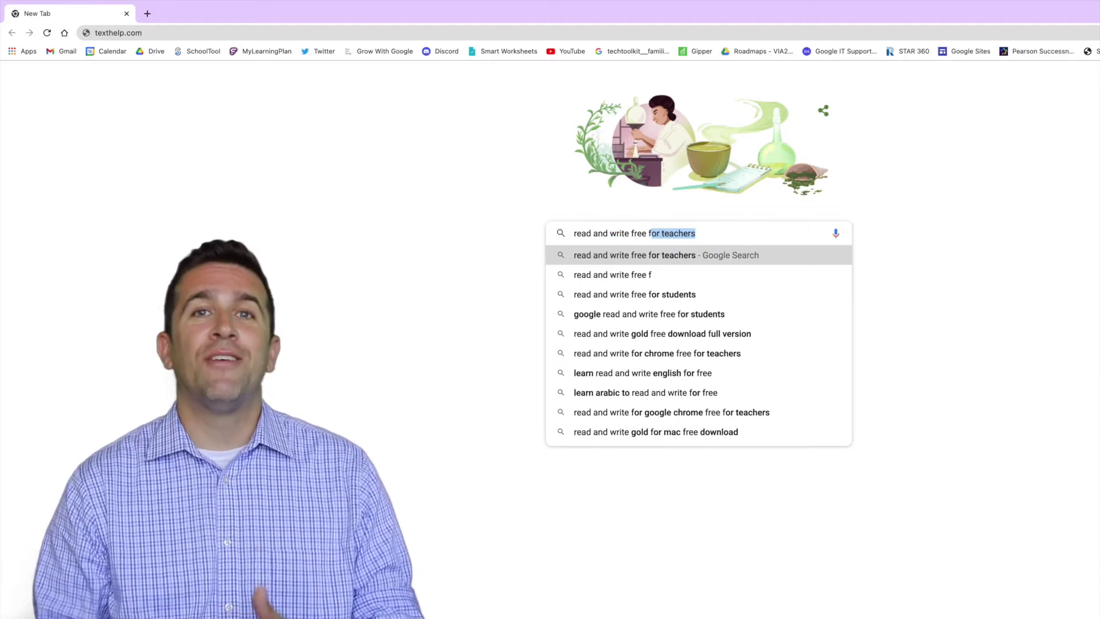
click(707, 235)
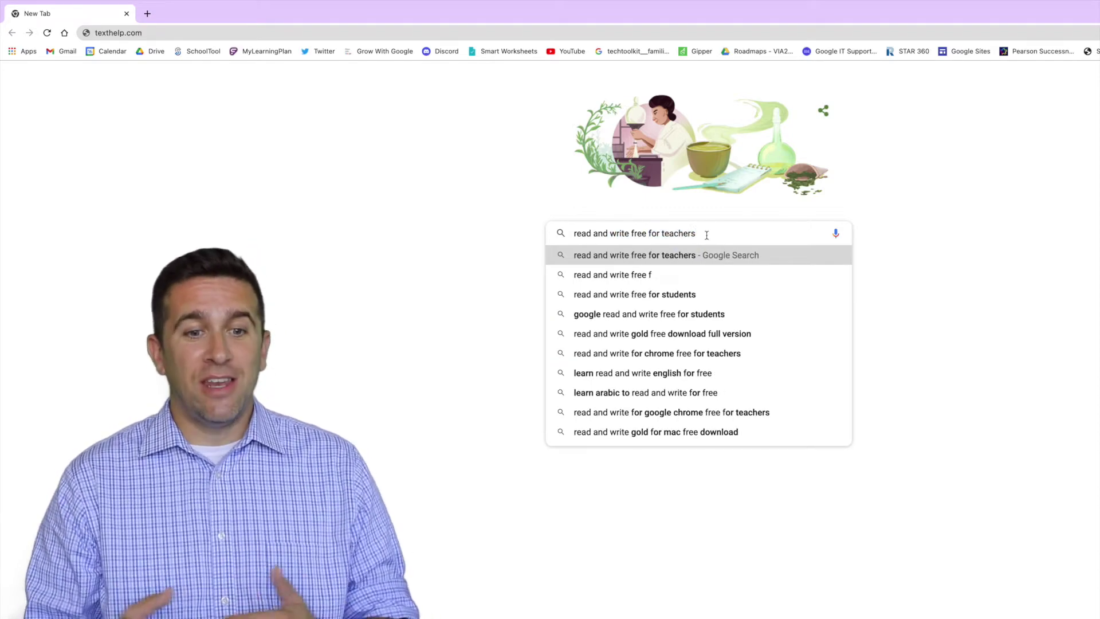
key(Return)
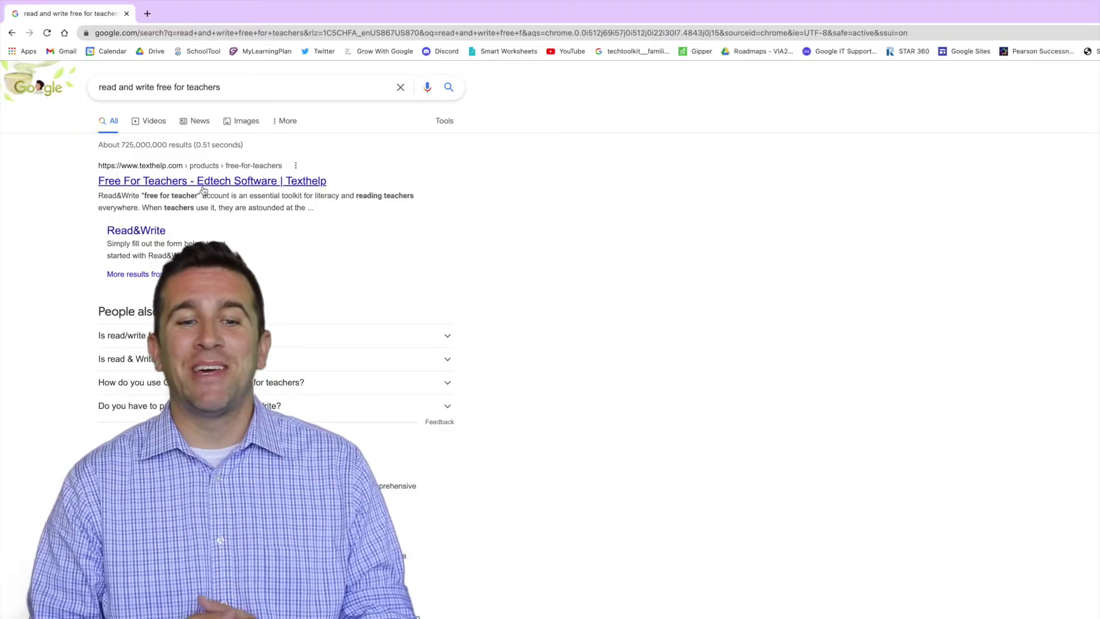
Step: From the Texthelp Free For Teachers page, submit the Read&Write K-12 educator sign-up form
click(203, 188)
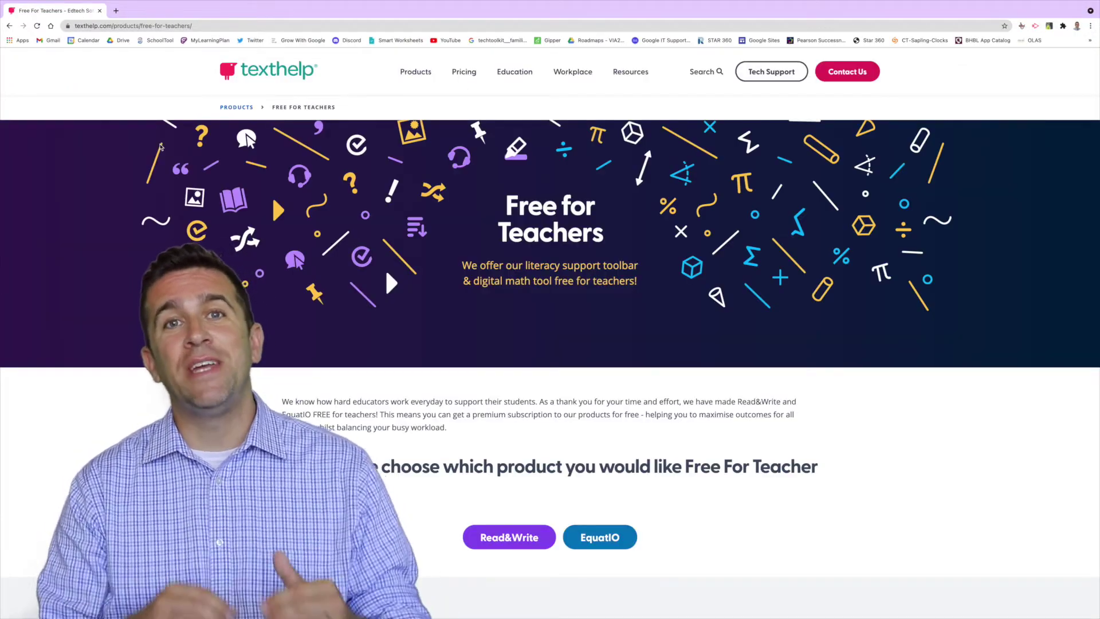
click(524, 544)
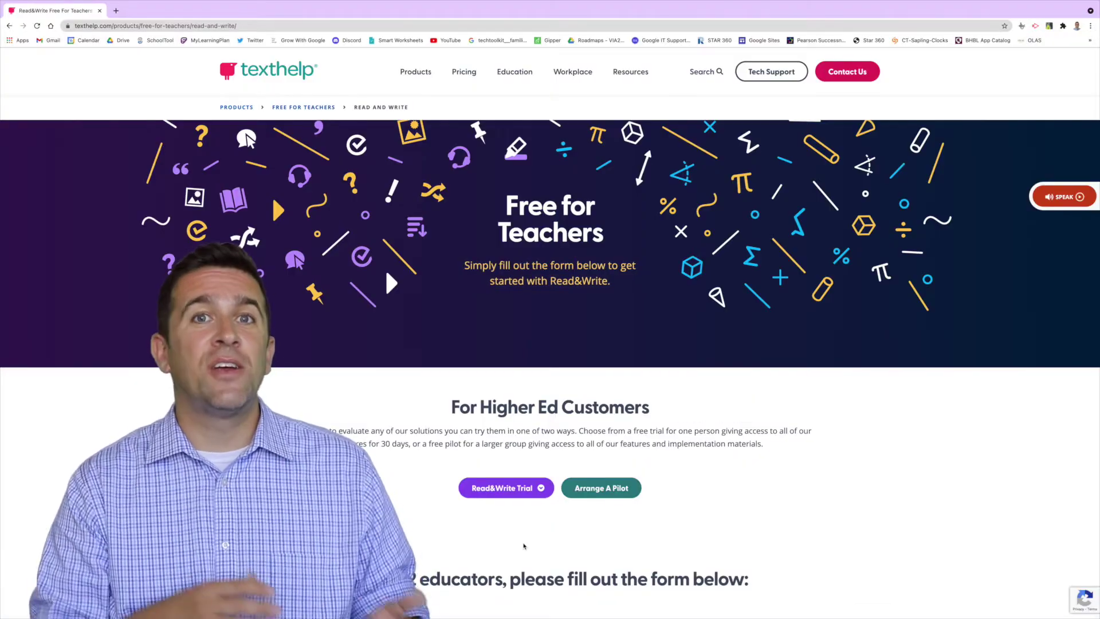
scroll(524, 546, down, 6)
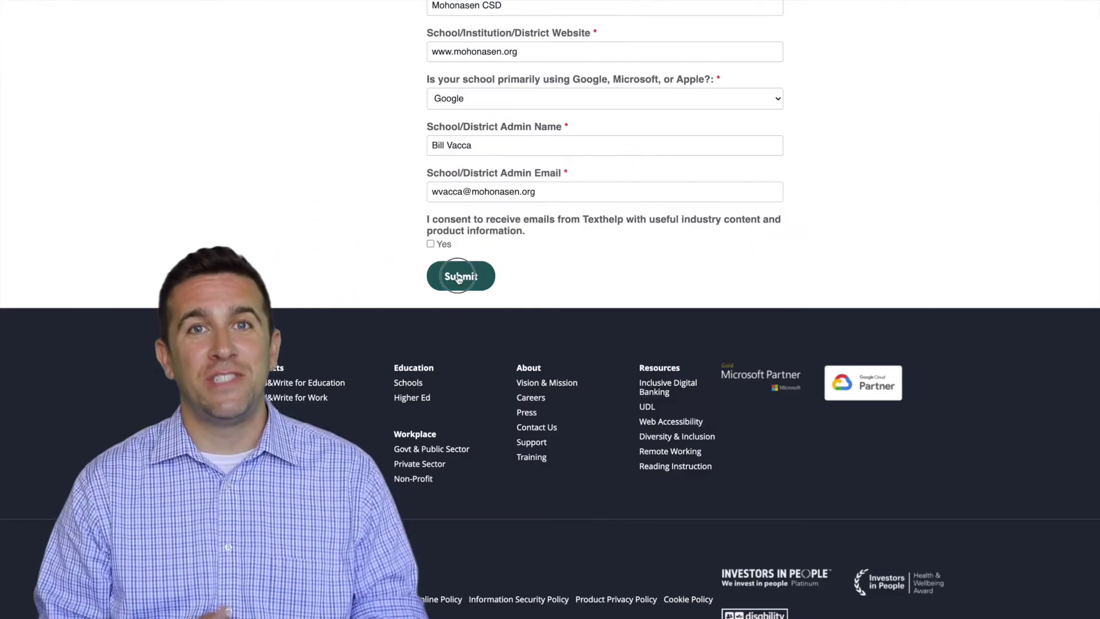
click(458, 276)
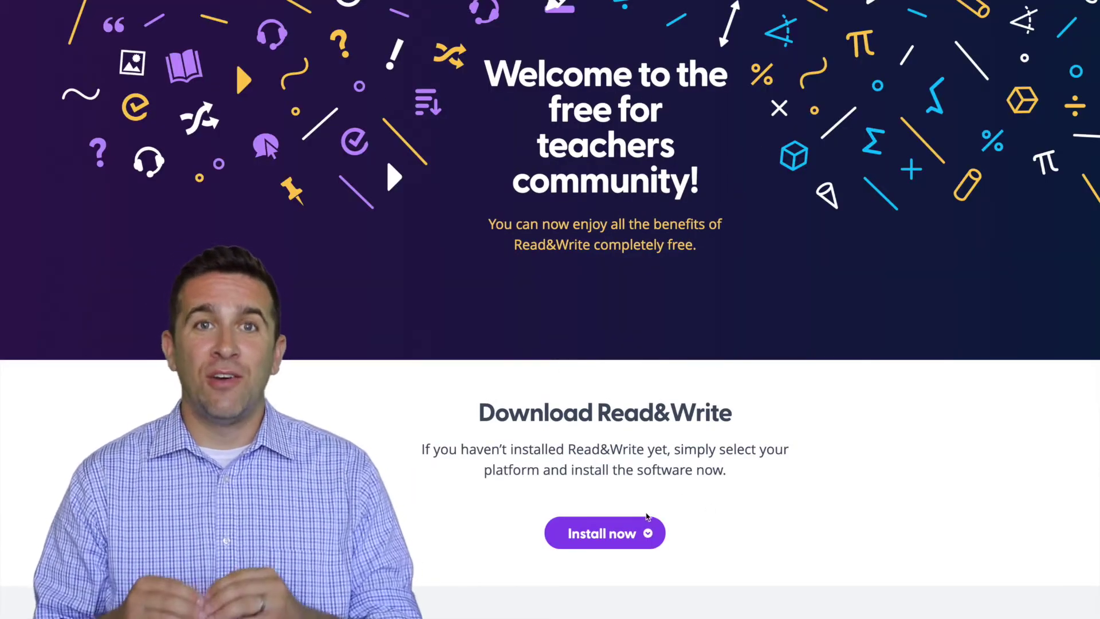
Step: Show Read&Write's install platforms and choose the Google Chrome version
scroll(748, 539, down, 2)
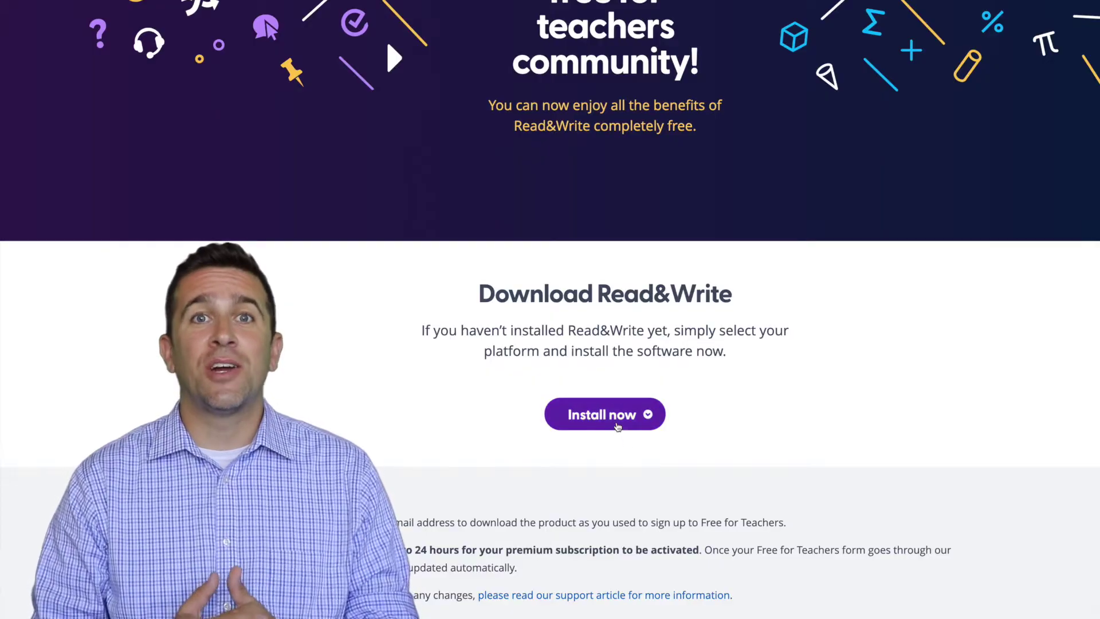
click(617, 424)
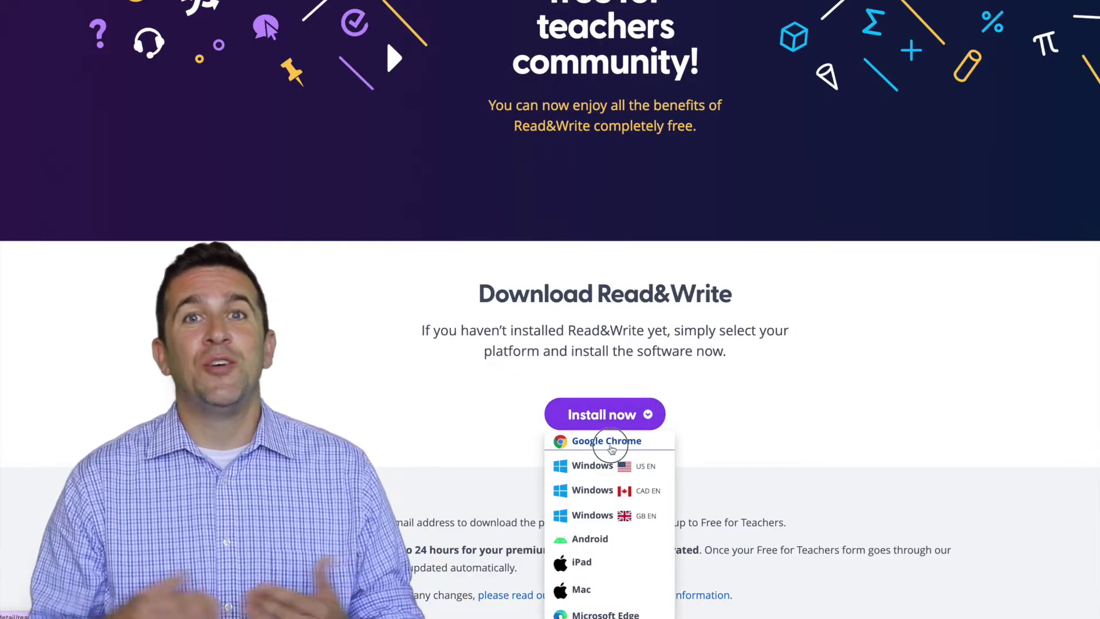
click(606, 441)
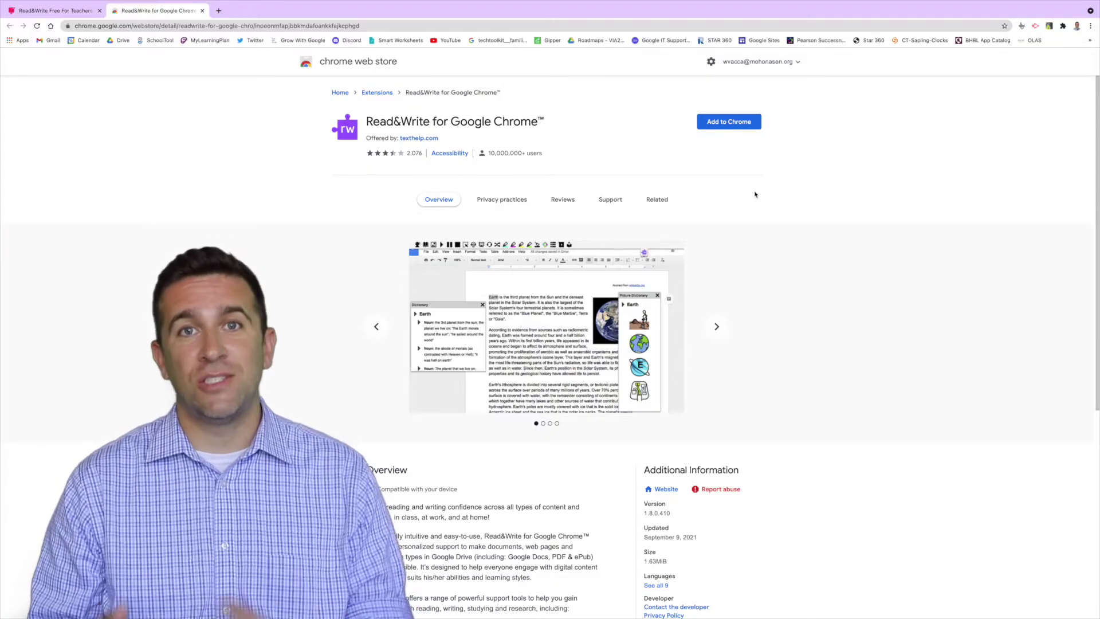
Step: Add Read&Write for Google Chrome from the Chrome Web Store, accepting its permissions, and dismiss the notice
click(742, 127)
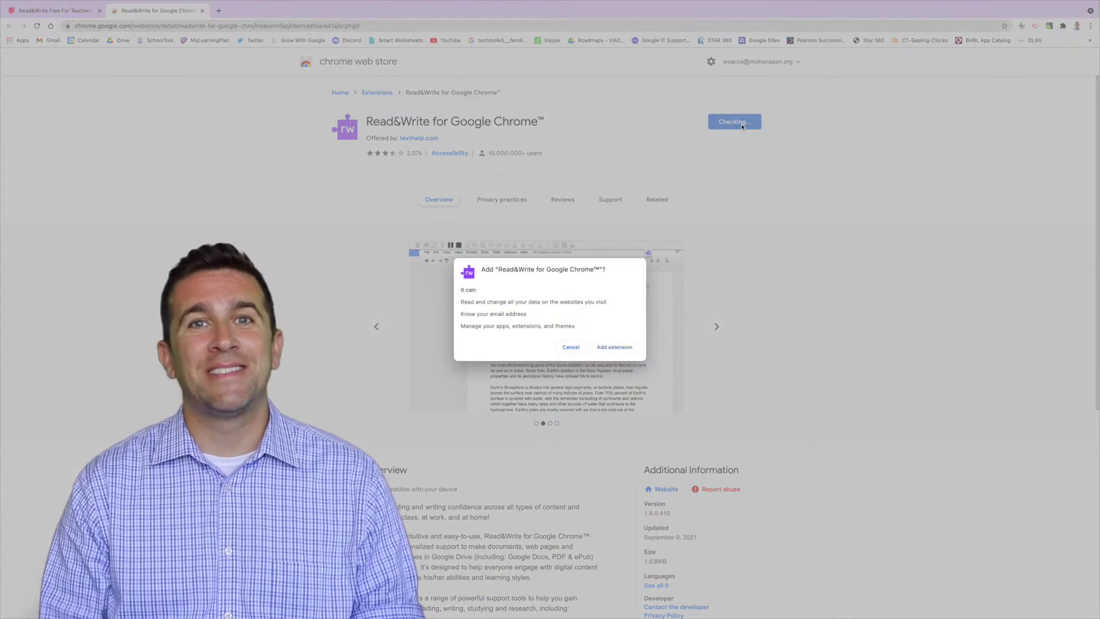
click(612, 349)
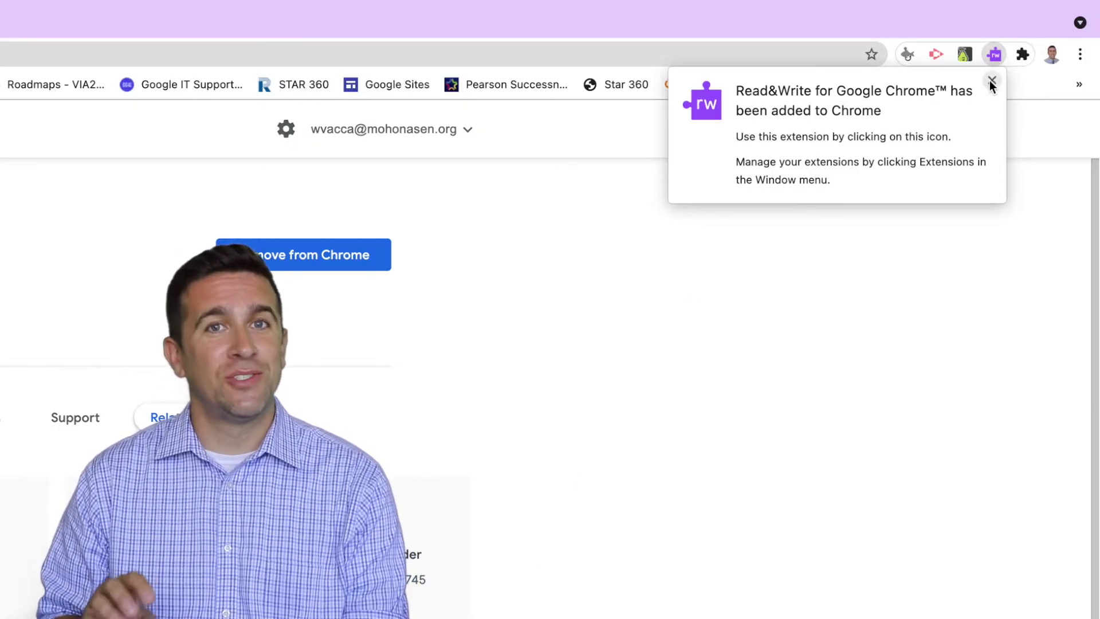
click(991, 80)
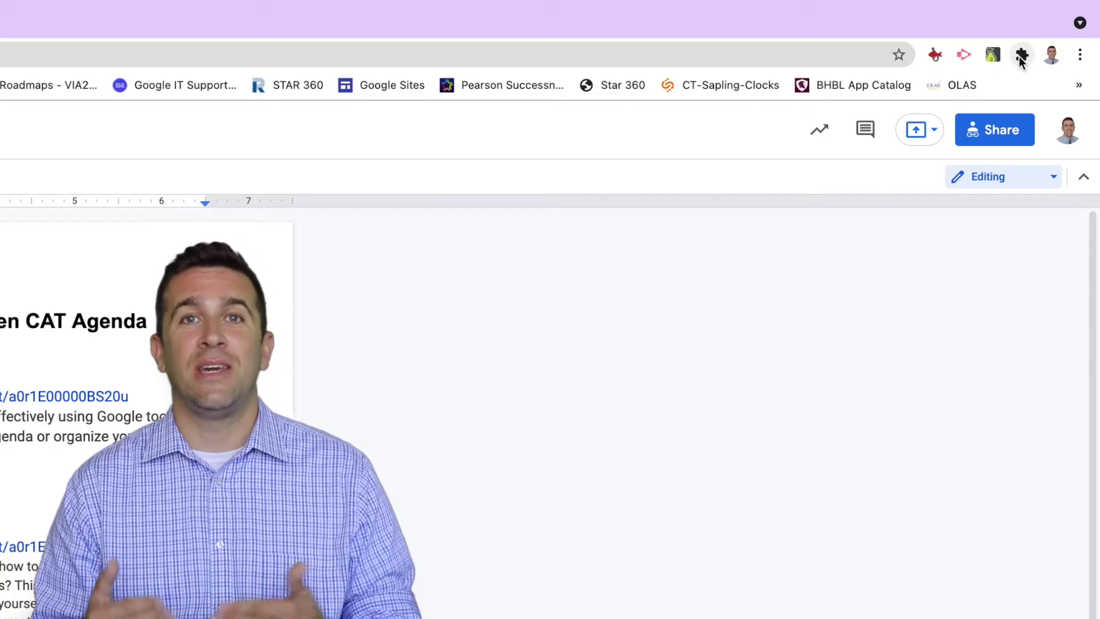
Step: Pin Read&Write from the Extensions list to the Chrome toolbar and launch it
click(1020, 57)
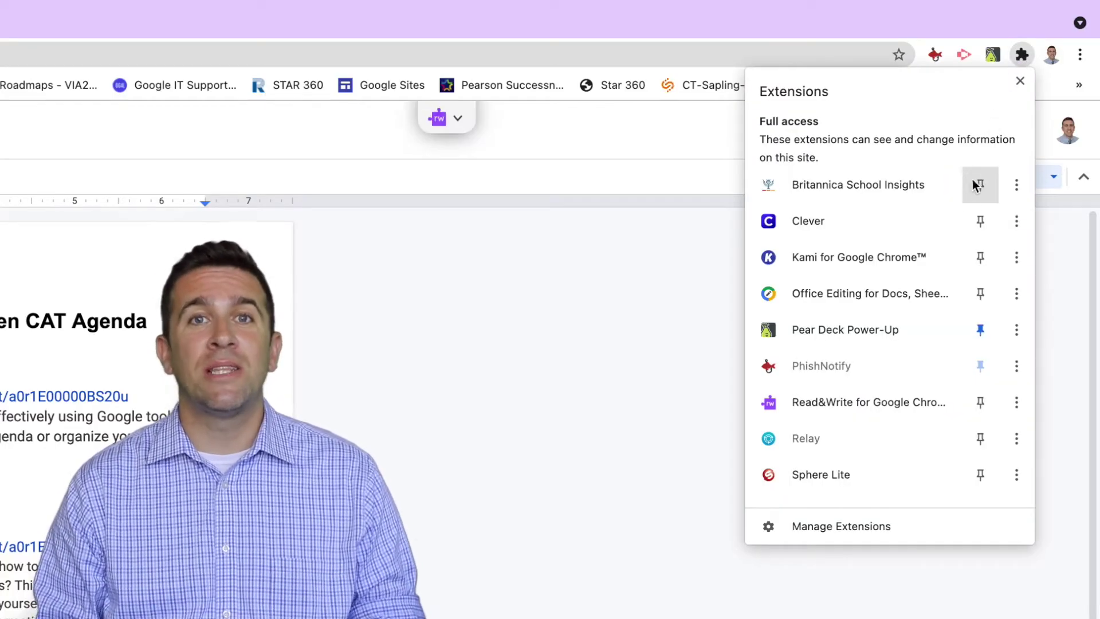
click(981, 402)
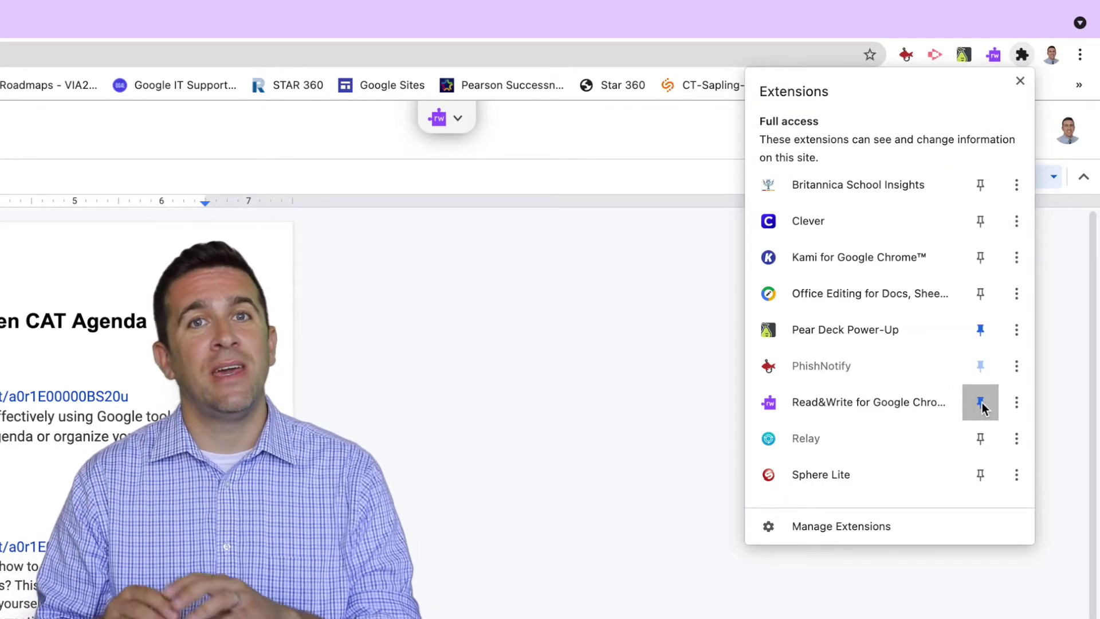
click(993, 55)
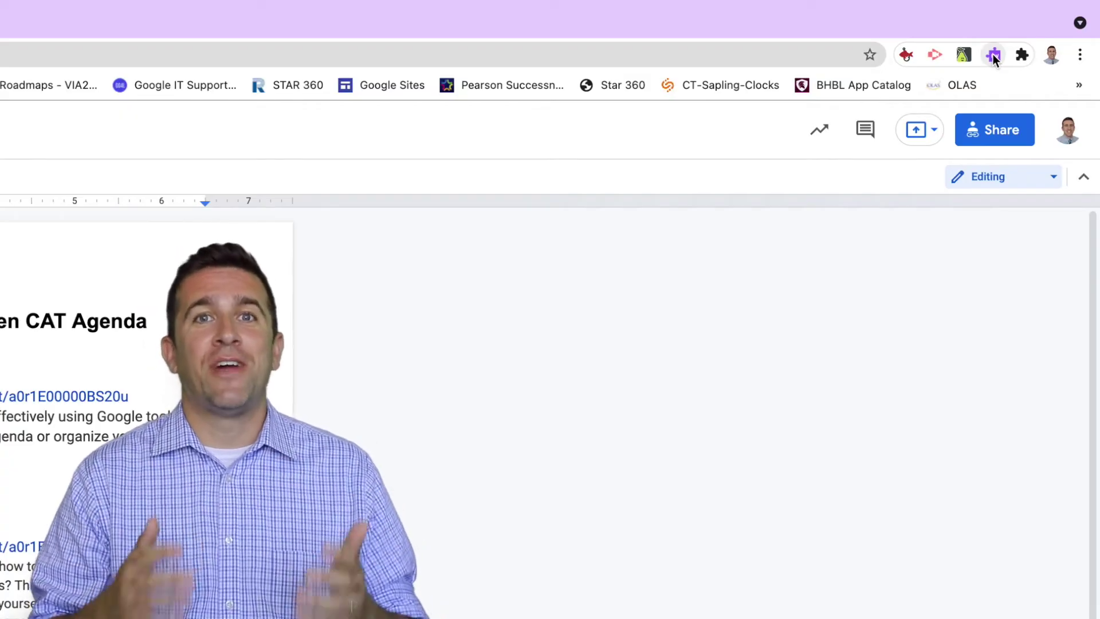
click(994, 57)
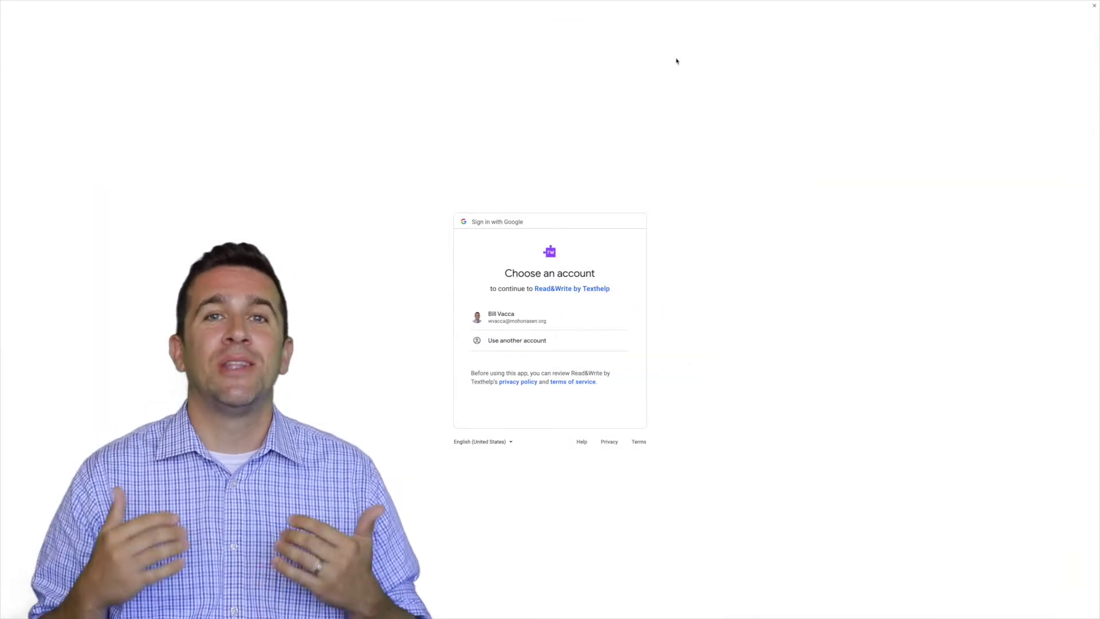
Step: Choose the school Google account and allow Read&Write by Texthelp access
click(515, 318)
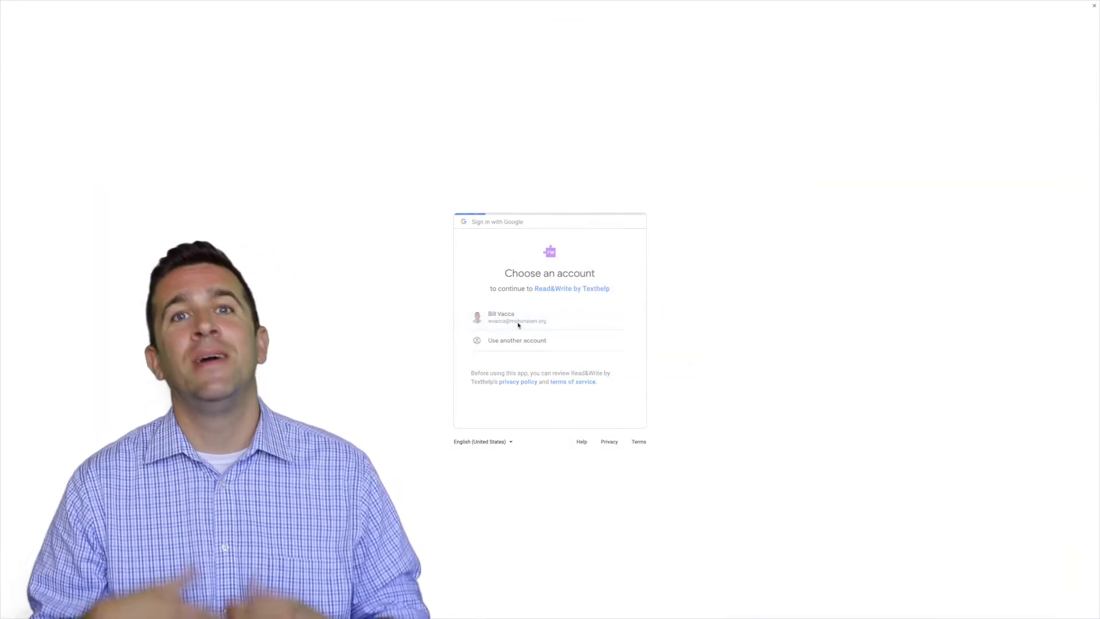
click(589, 444)
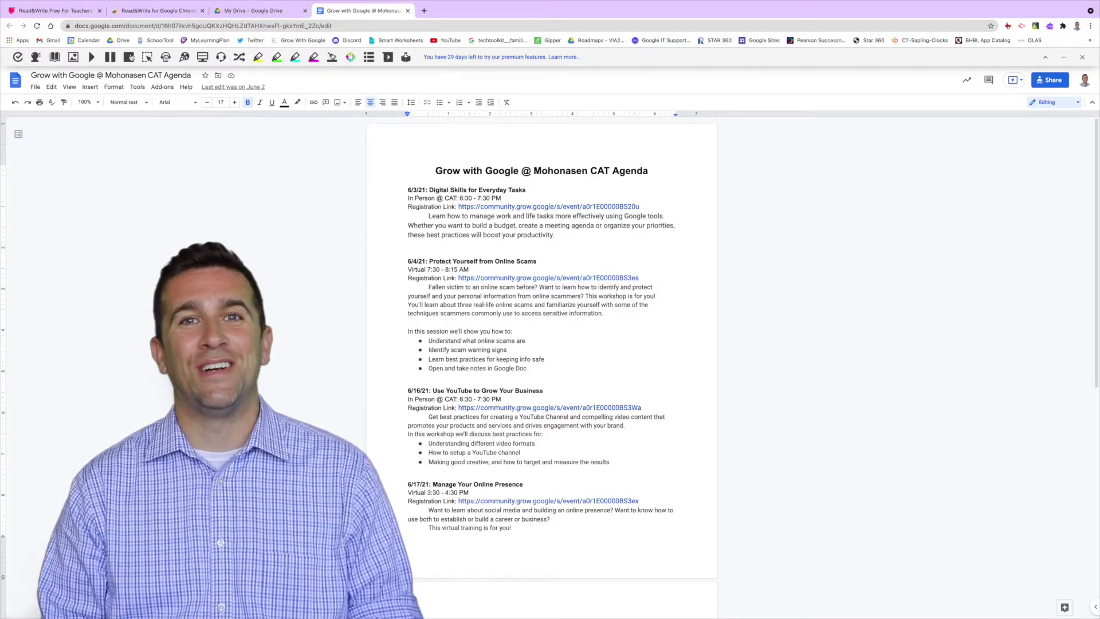
Step: Have Read&Write read the first workshop description aloud, then stop playback
key(Down)
key(Down)
key(Down)
key(Down)
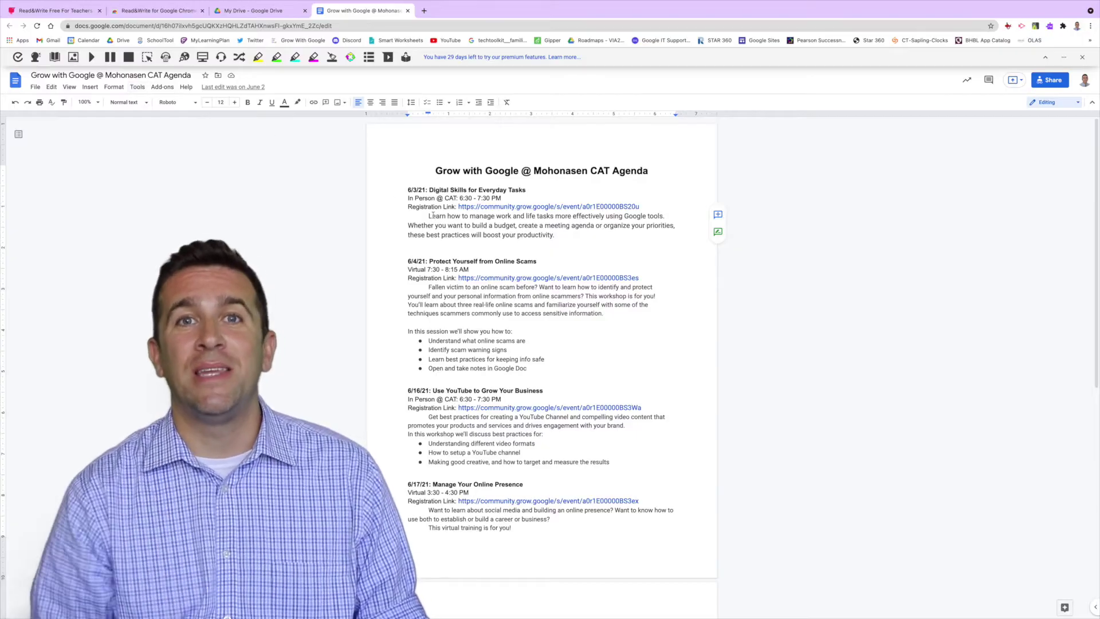
click(91, 57)
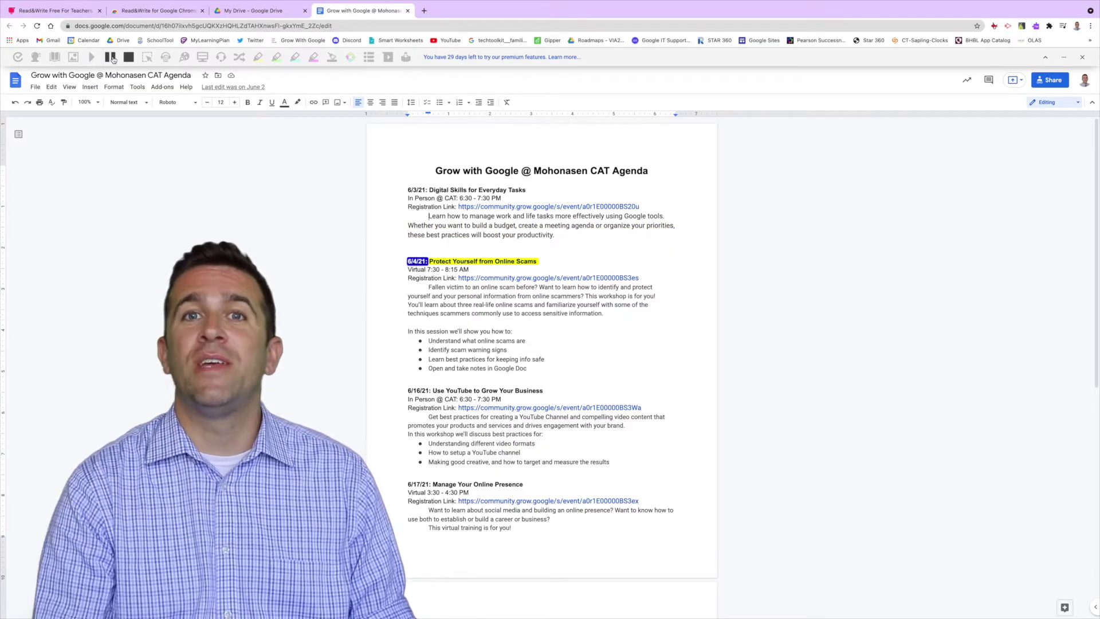
click(111, 57)
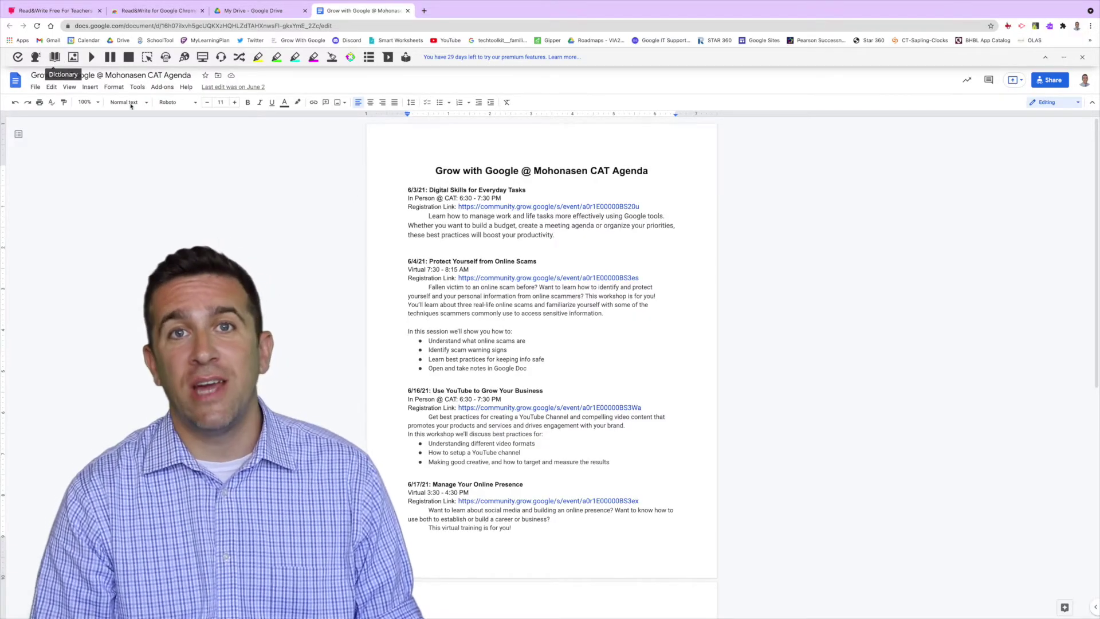
double_click(530, 235)
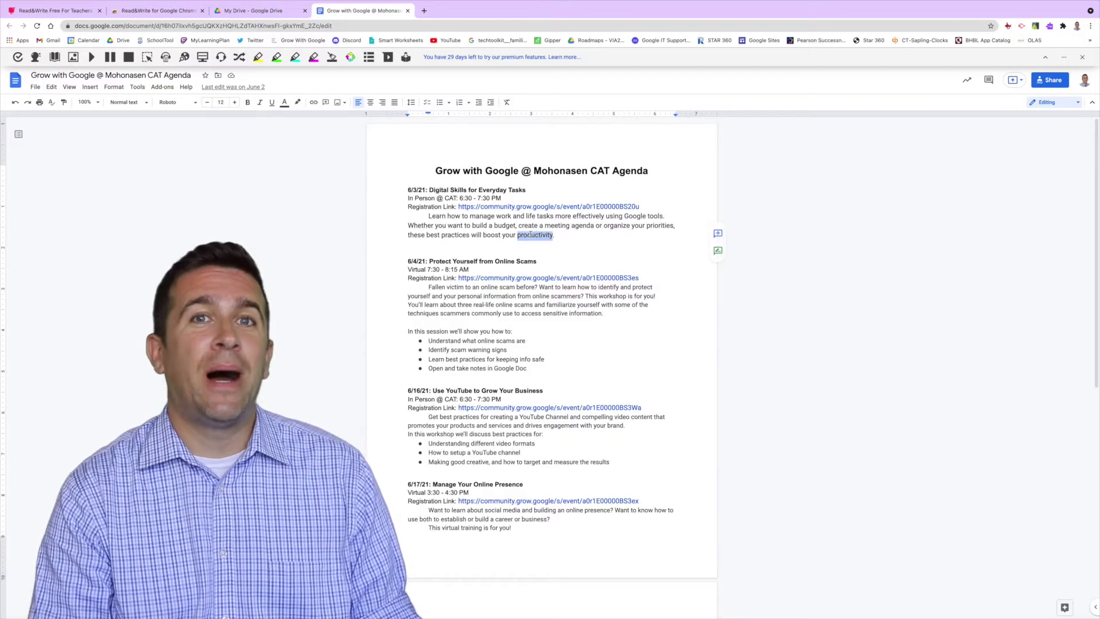
click(55, 58)
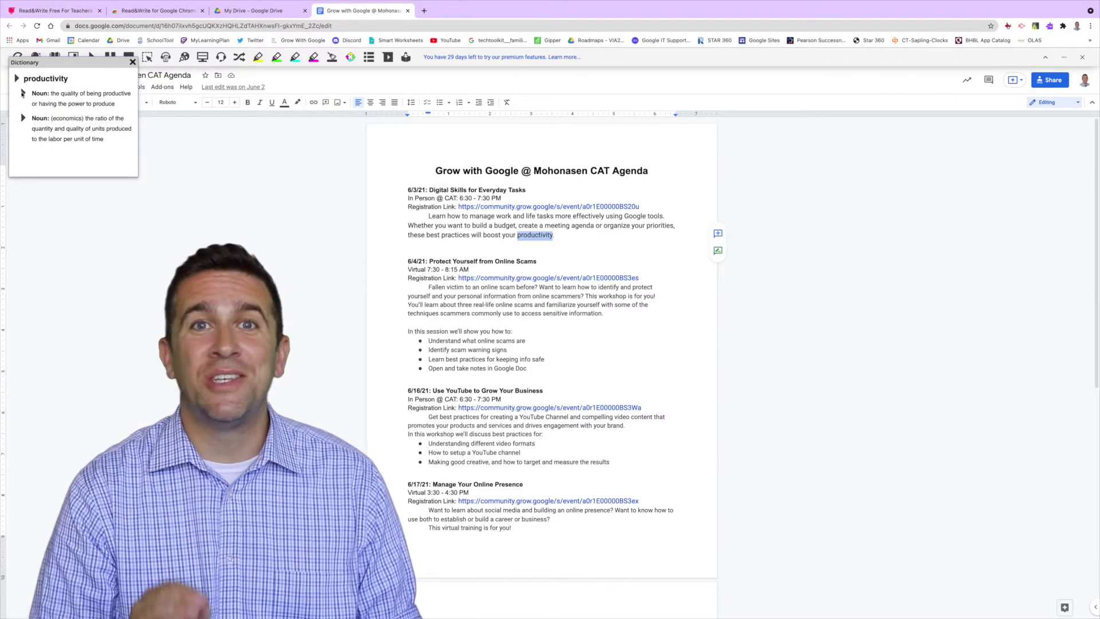
click(22, 93)
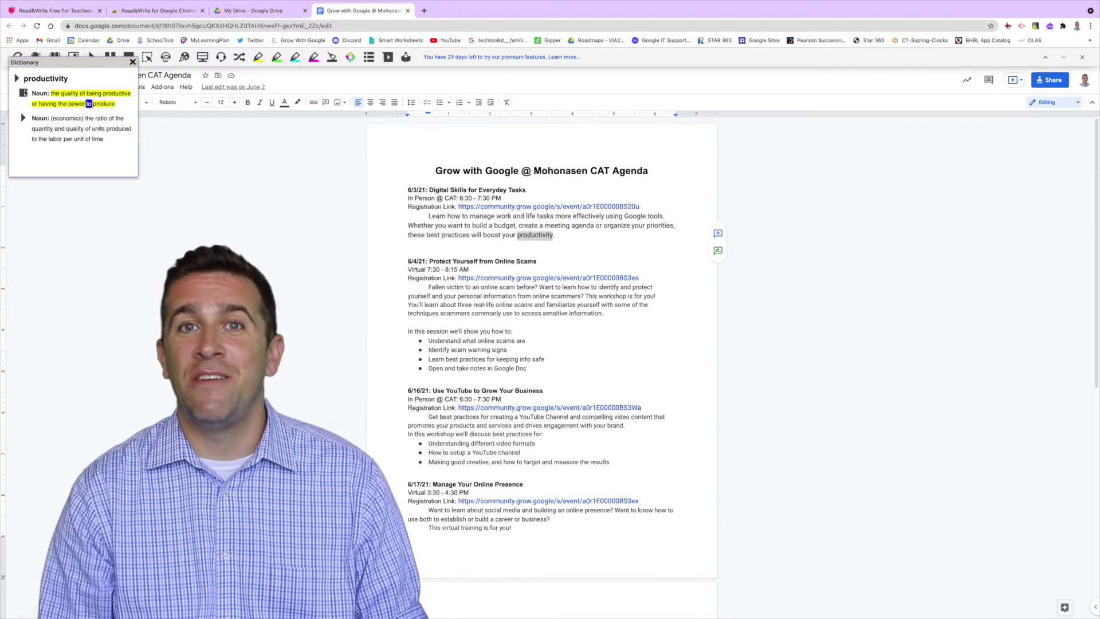
click(23, 94)
click(133, 62)
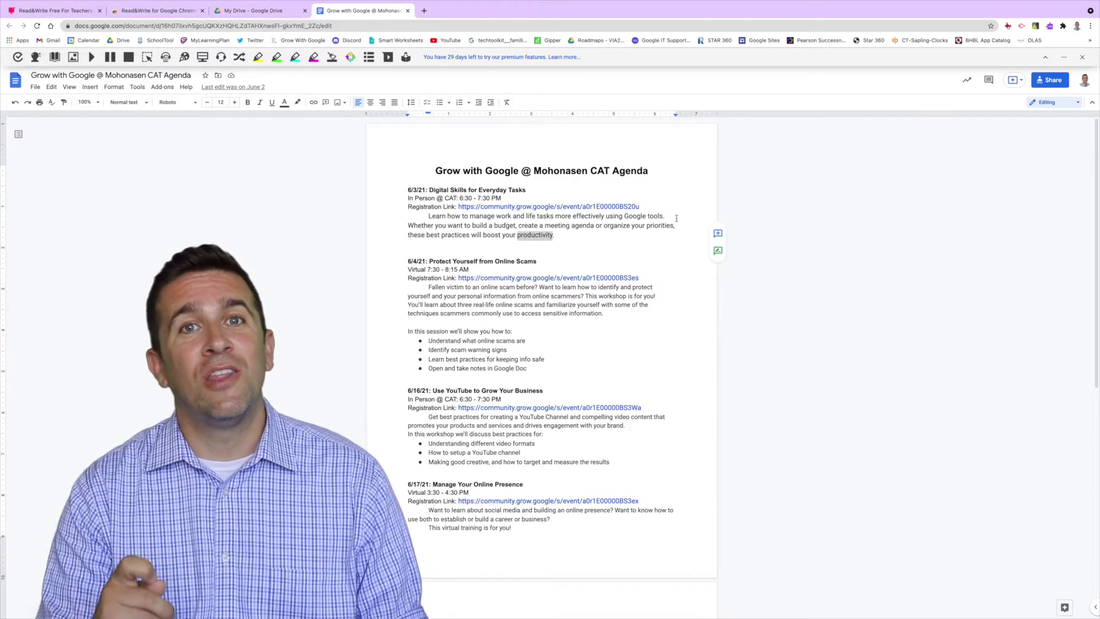
double_click(655, 216)
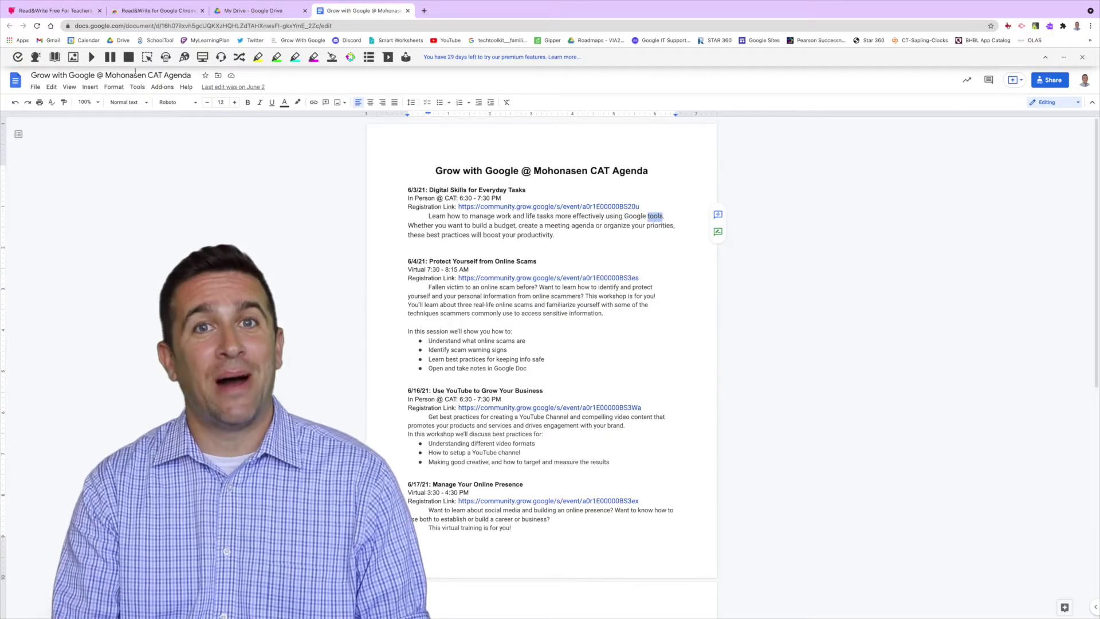
click(73, 57)
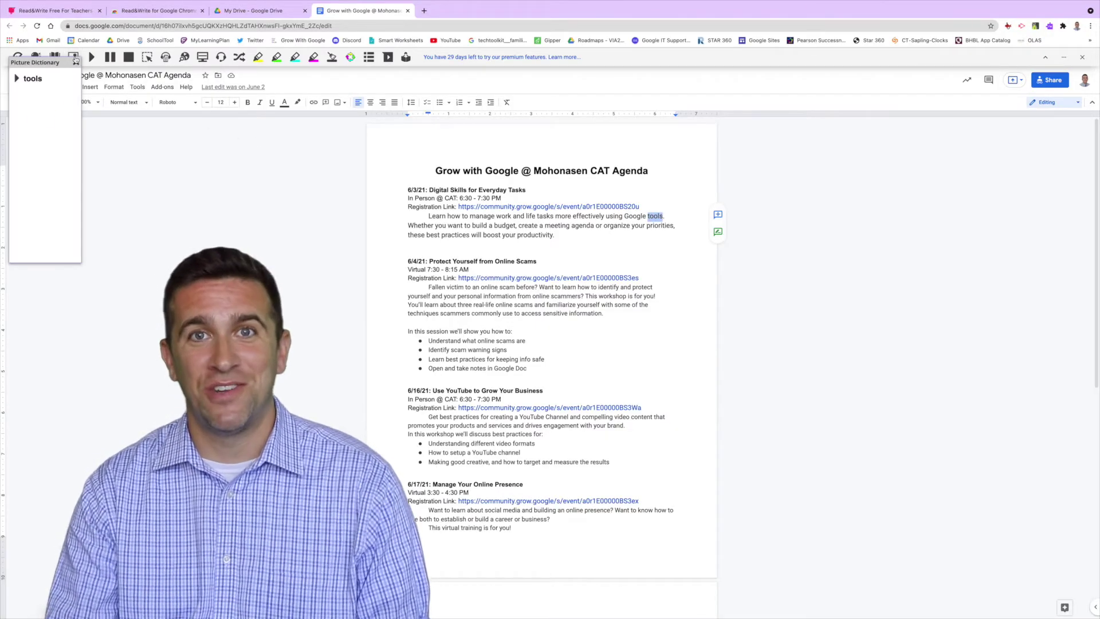
click(75, 61)
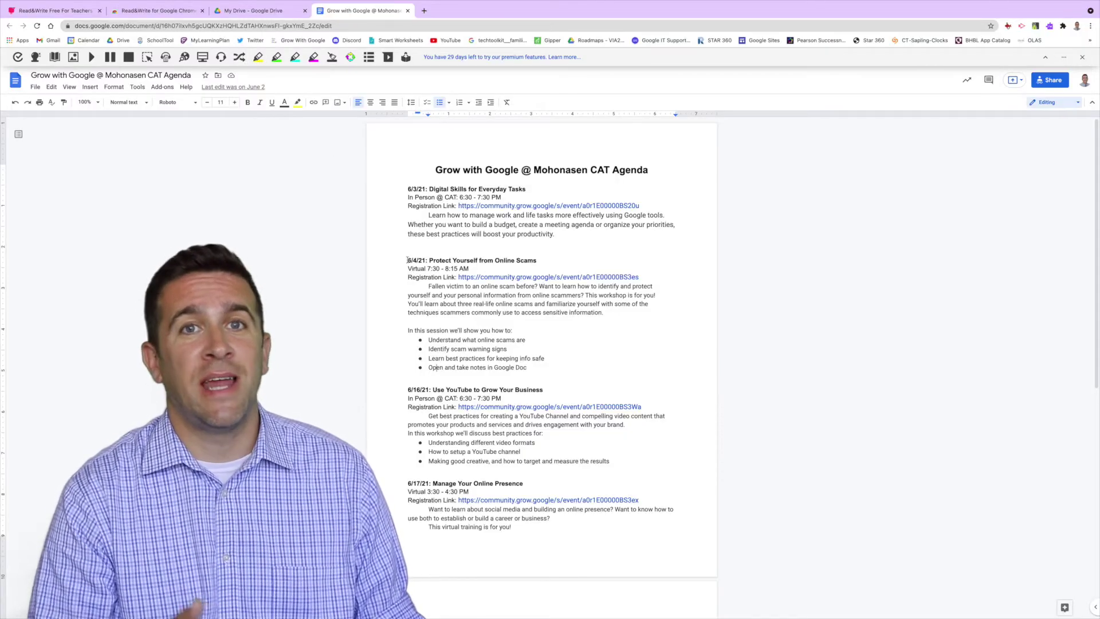
Step: Highlight the scams paragraph's opening sentences and its four bullet points
drag(427, 286, 584, 296)
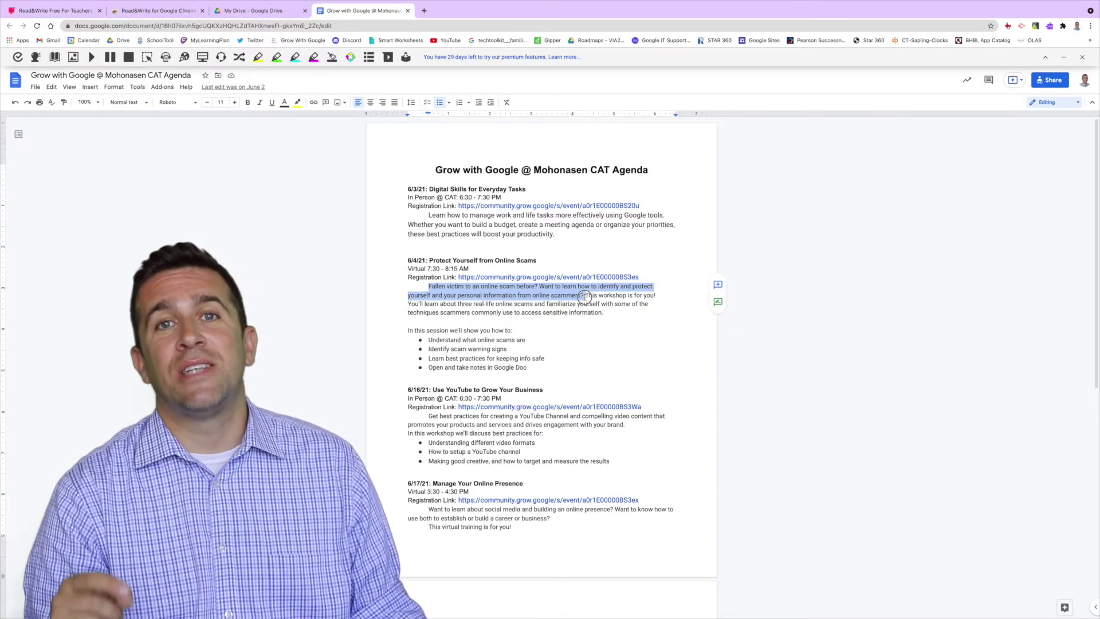
drag(584, 296, 582, 296)
click(258, 57)
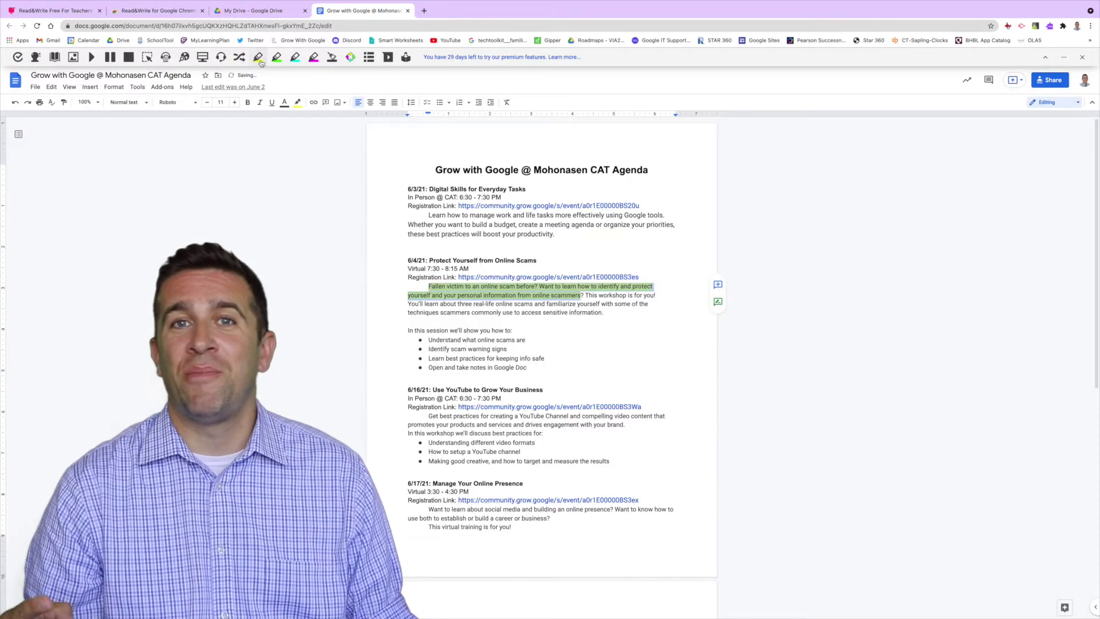
click(587, 297)
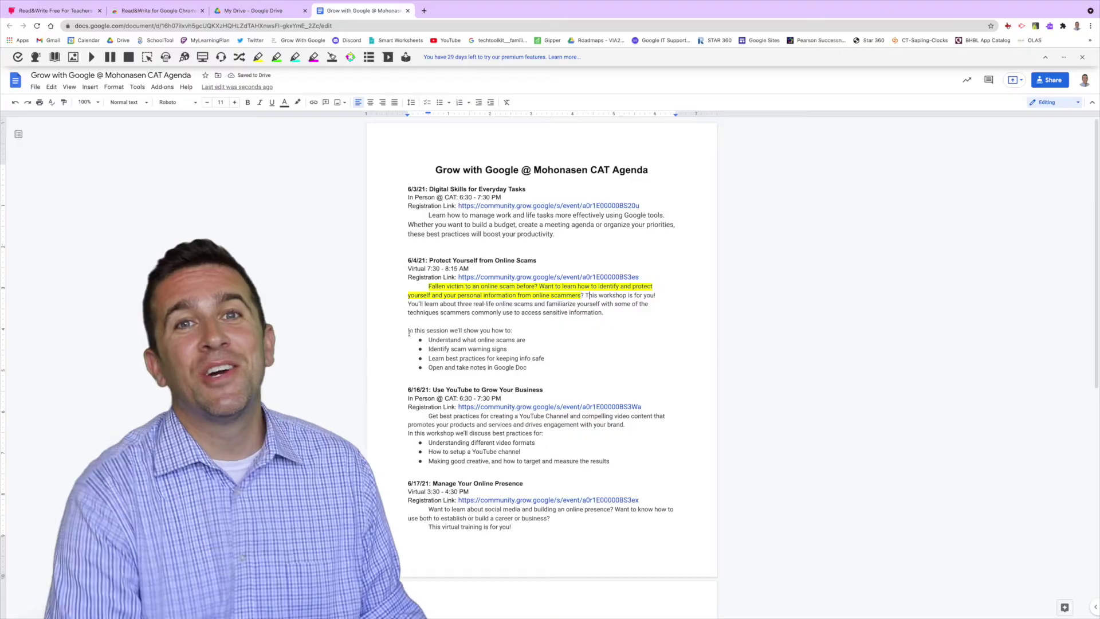
drag(427, 339, 529, 370)
click(277, 56)
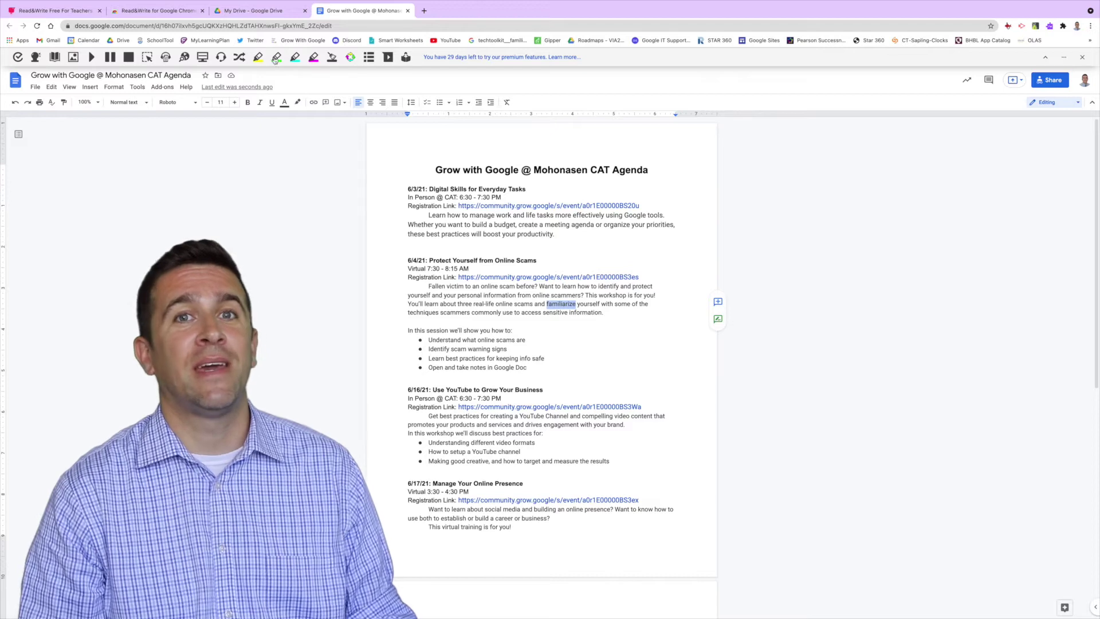
Step: Highlight 'familiarize' green, 'and' cyan, and 'identify' yellow
click(276, 58)
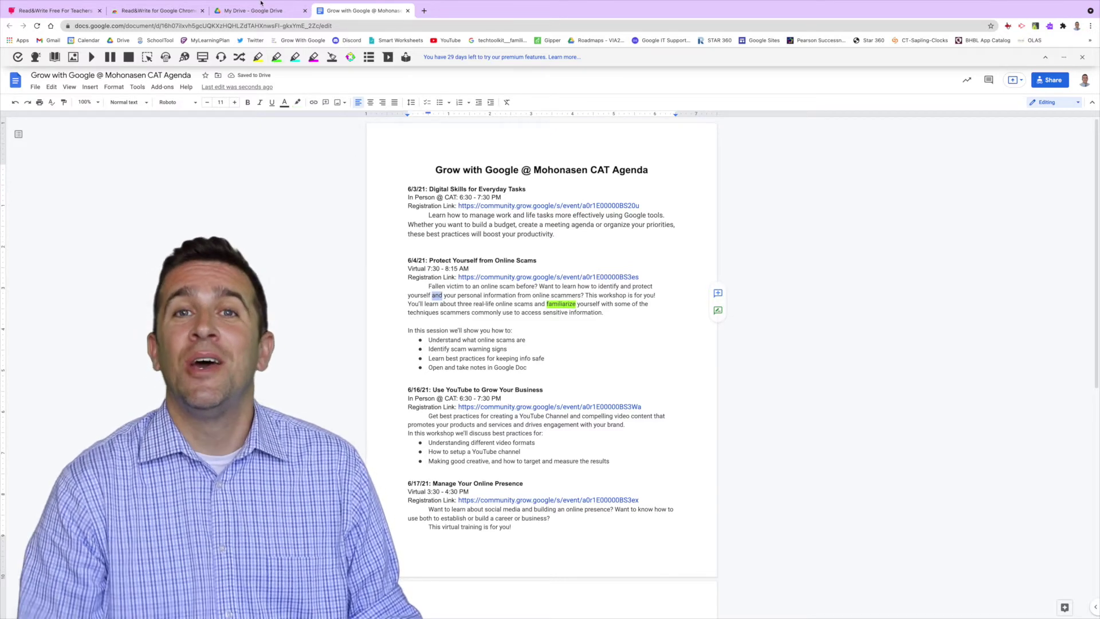
click(295, 57)
double_click(606, 286)
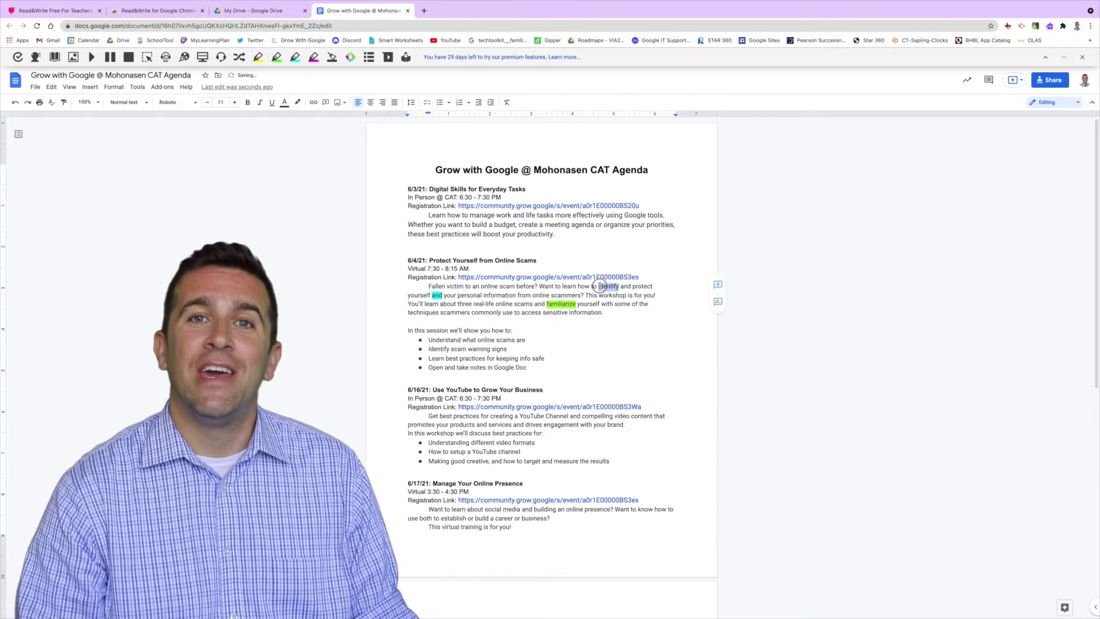
click(259, 58)
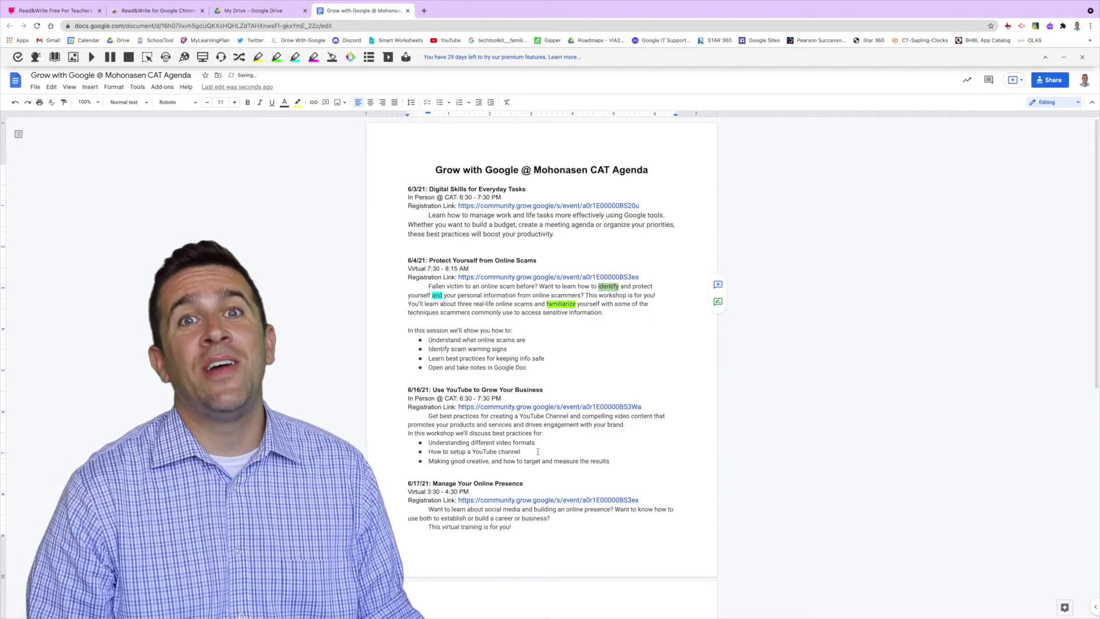
click(538, 459)
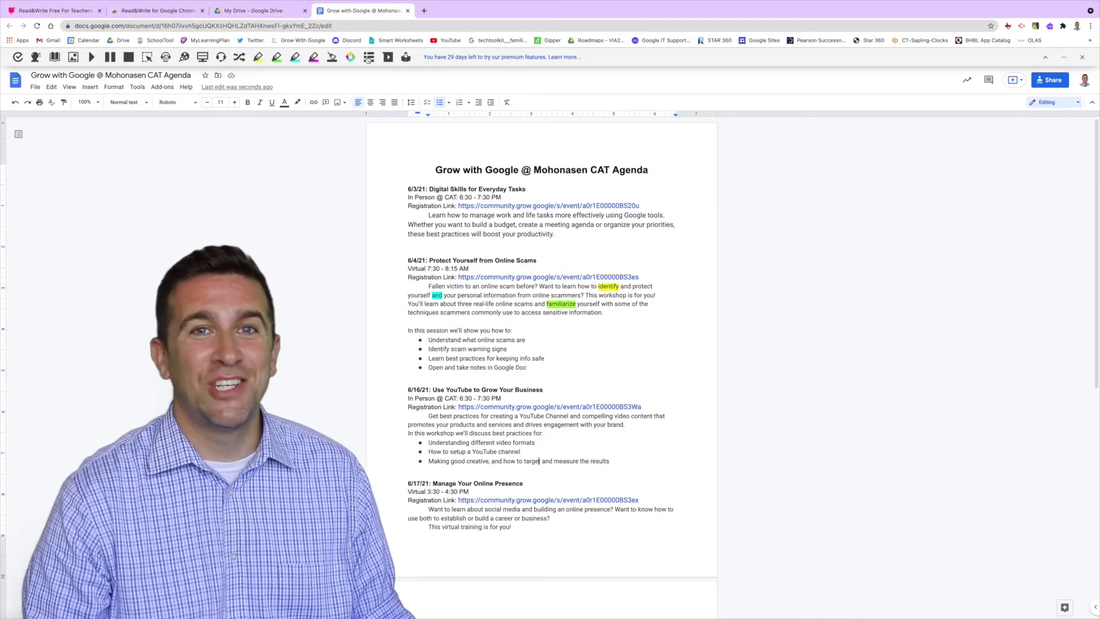
Step: Generate a Vocabulary List doc from the highlighted words and click into the Notes cell for 'and'
click(368, 57)
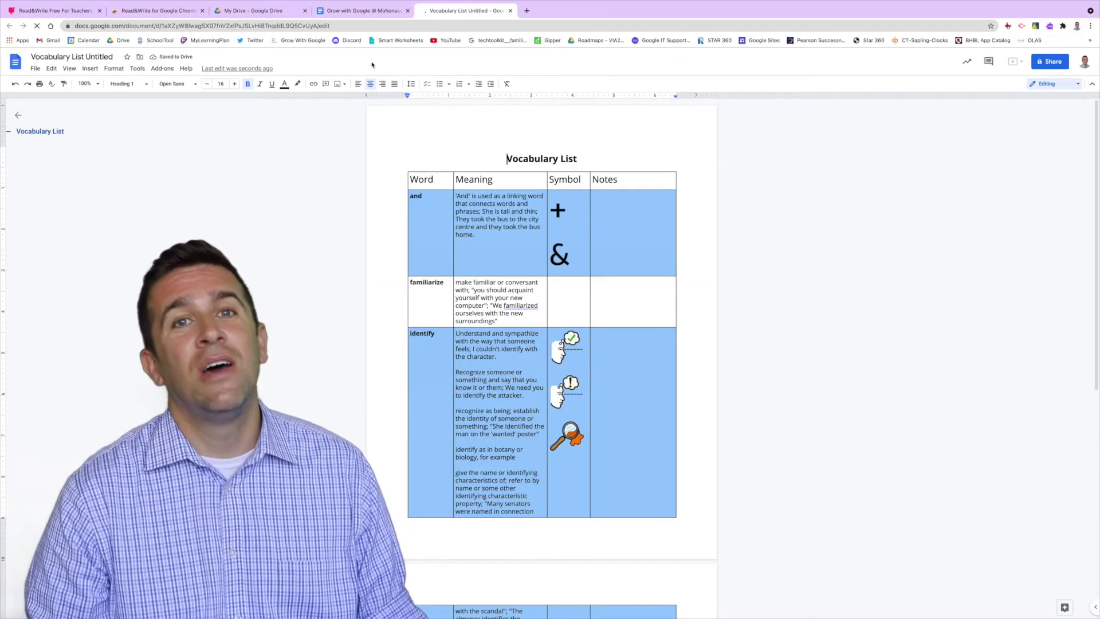
scroll(593, 240, down, 3)
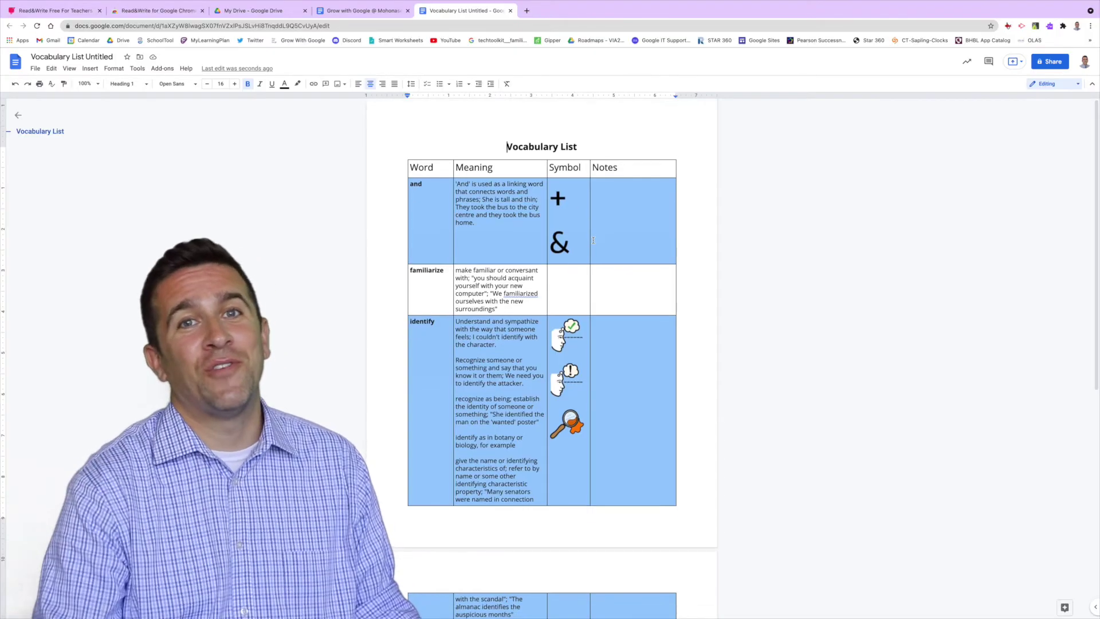
scroll(593, 240, up, 3)
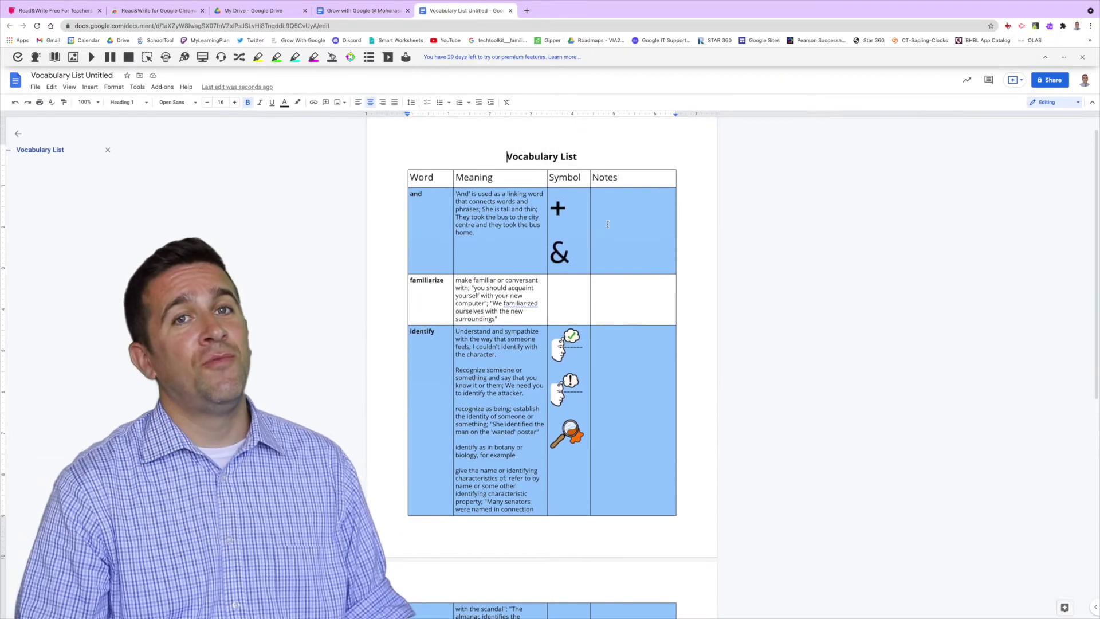
click(607, 223)
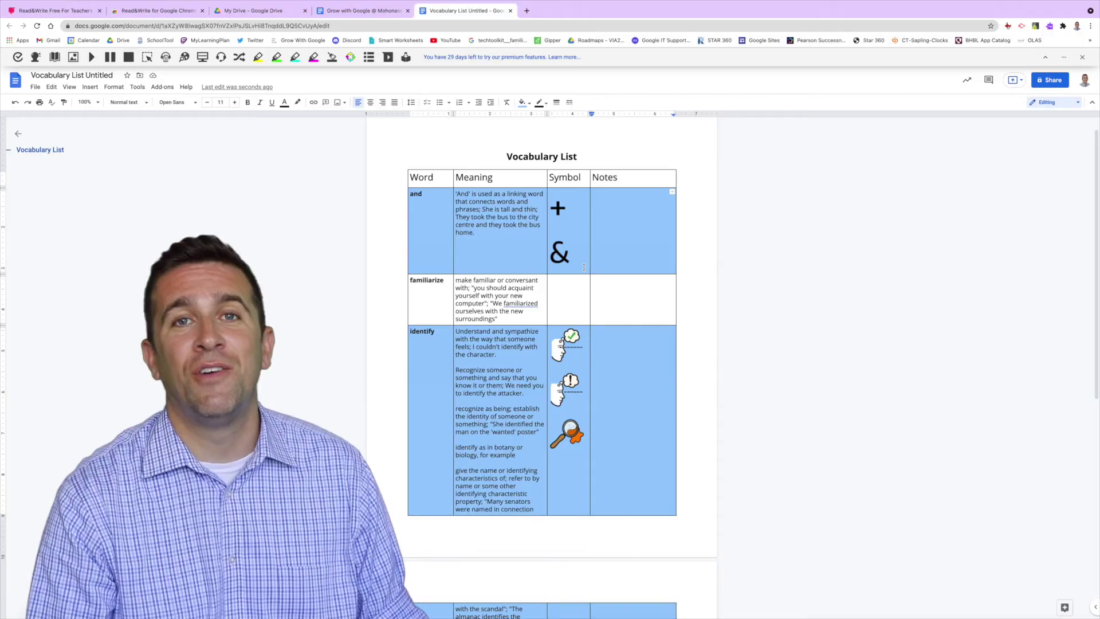